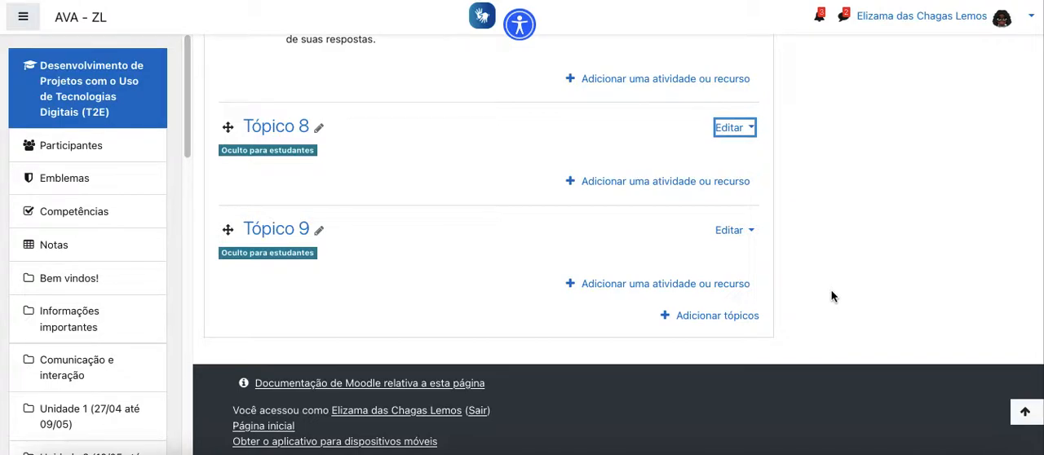
- Add a Base de dados activity to Tópico 9, named "Base de dados de teste" with the description "Descrição"
click(707, 294)
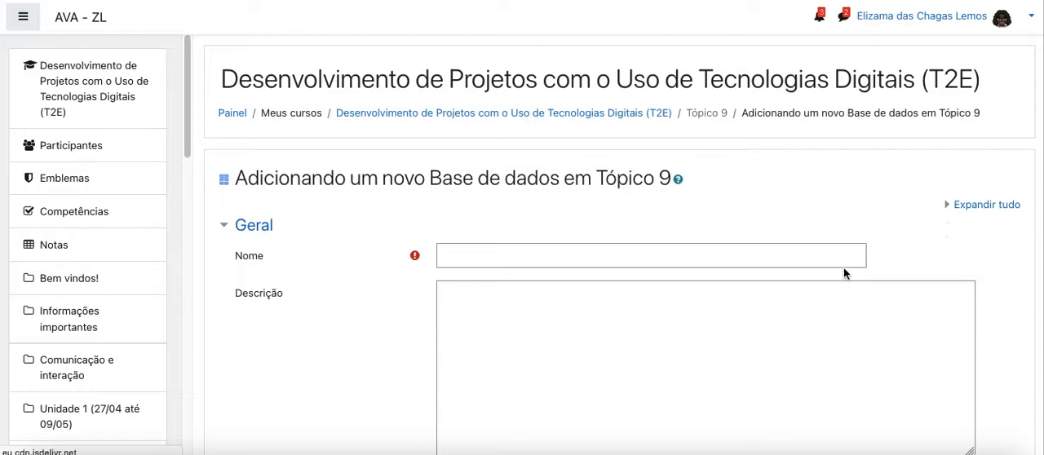
click(669, 256)
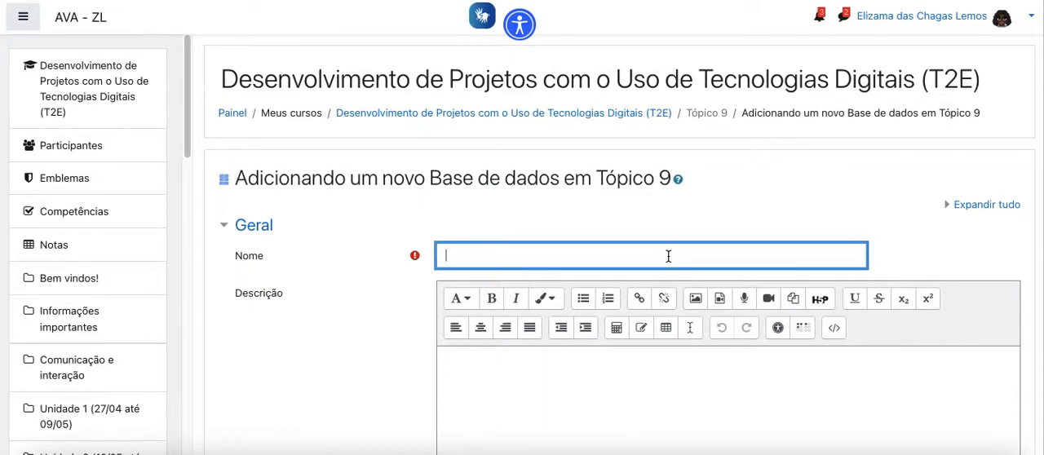
text(Base de dados de teste)
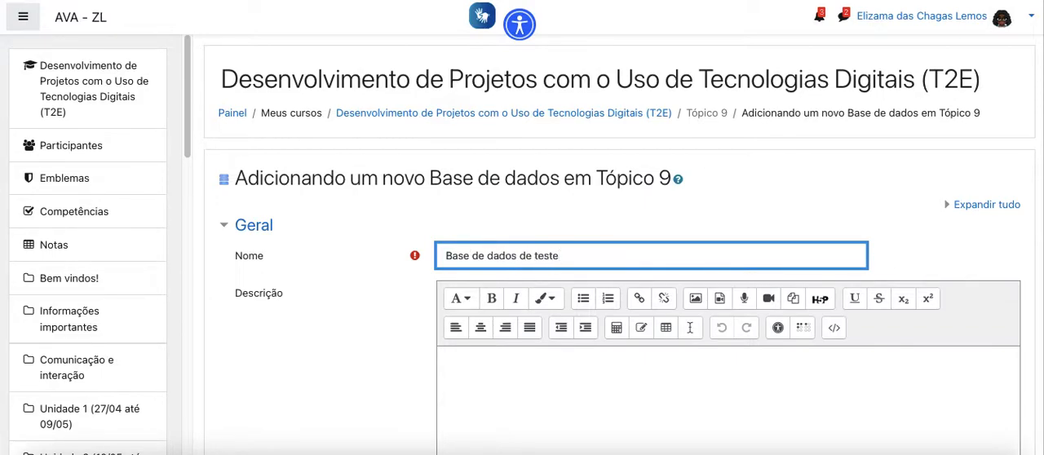
scroll(517, 371, down, 1)
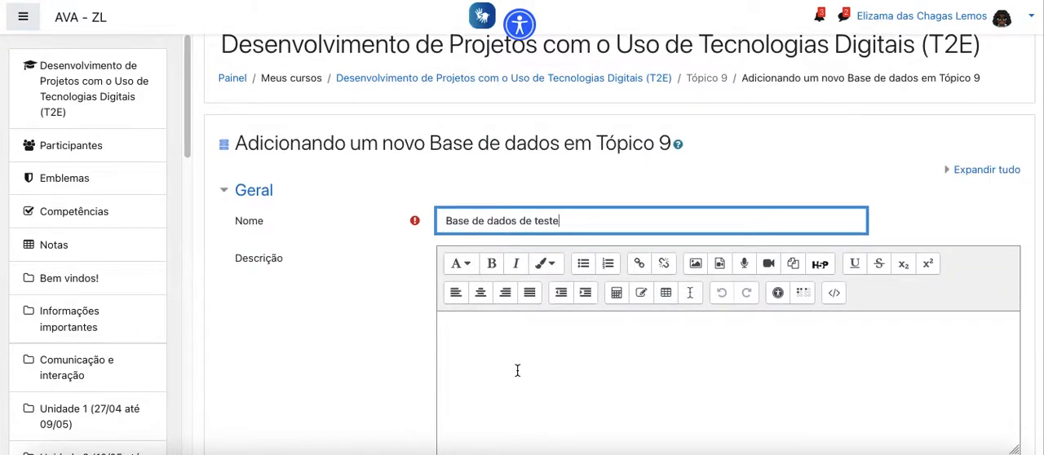
click(518, 371)
text(Descrição)
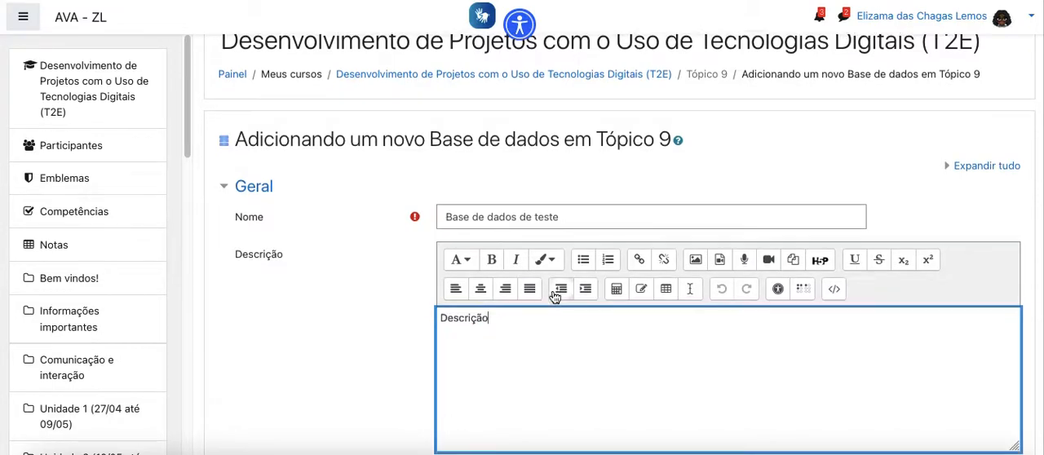
- Allow comments on the database entries by setting Permitir comentários to Sim in the Itens settings
scroll(554, 295, down, 4)
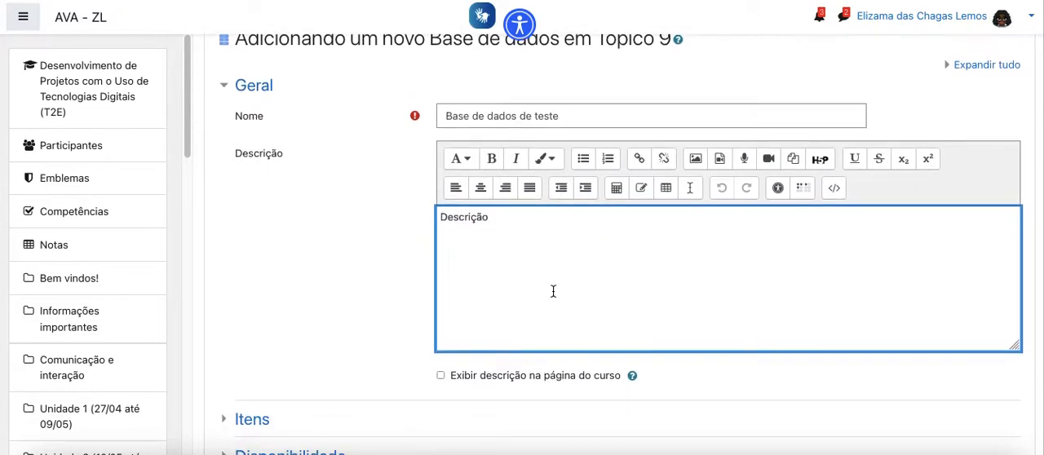
scroll(552, 288, down, 1)
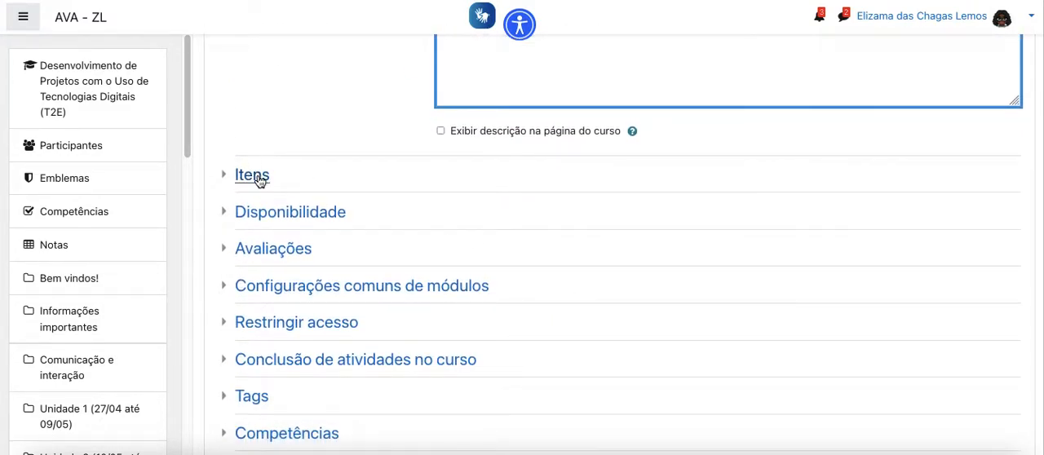
click(255, 174)
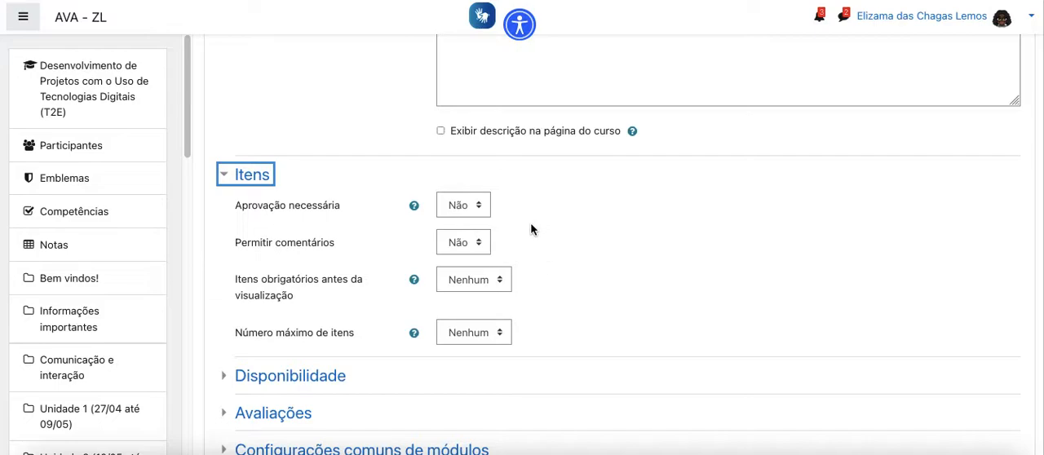
click(471, 248)
click(462, 255)
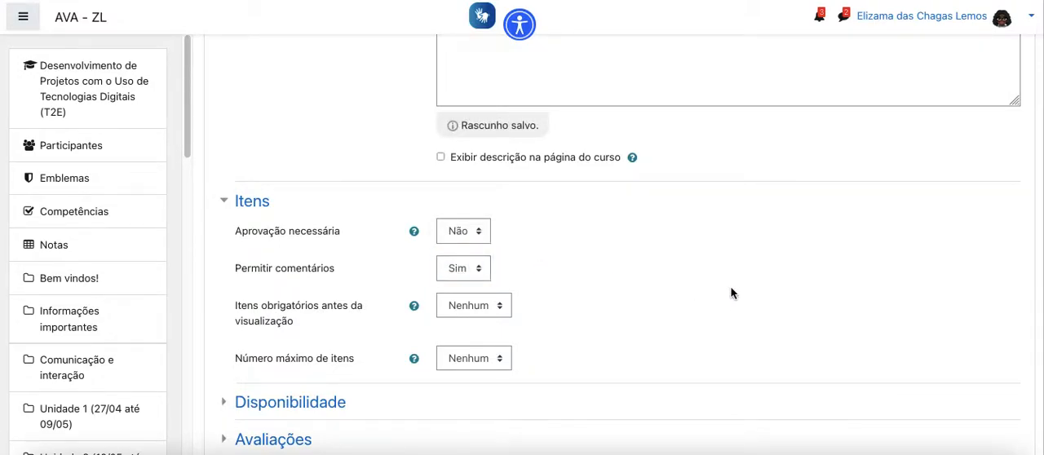
- Expand the Disponibilidade date settings and set the Avaliações aggregate type to Avaliação máxima
scroll(731, 292, down, 3)
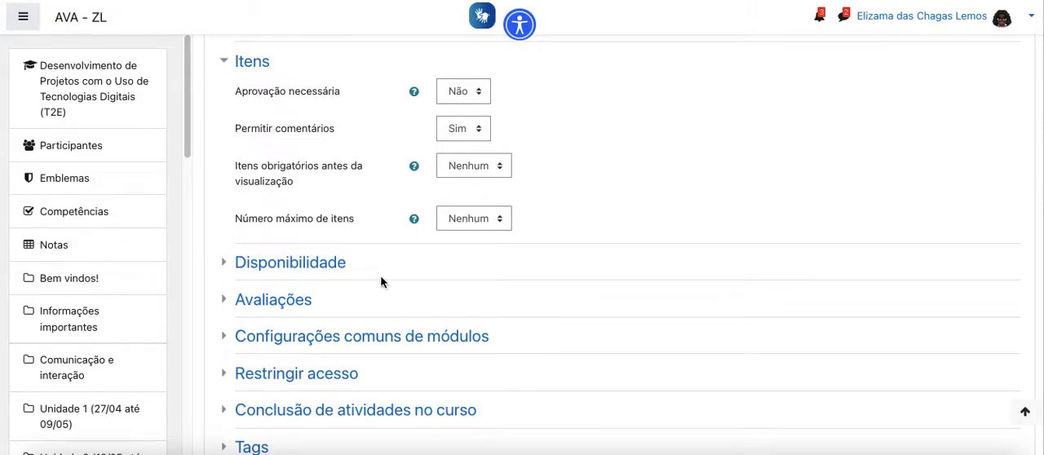
click(343, 263)
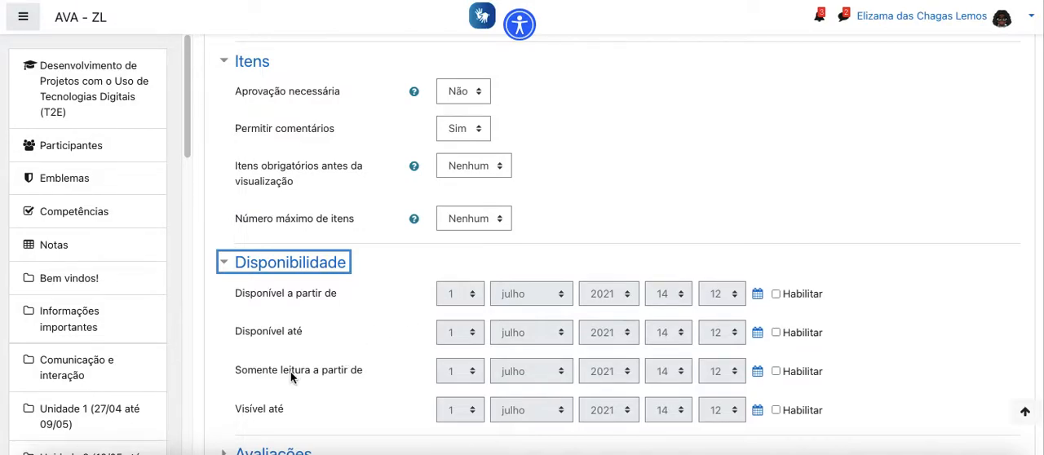
scroll(298, 372, down, 2)
scroll(340, 363, down, 2)
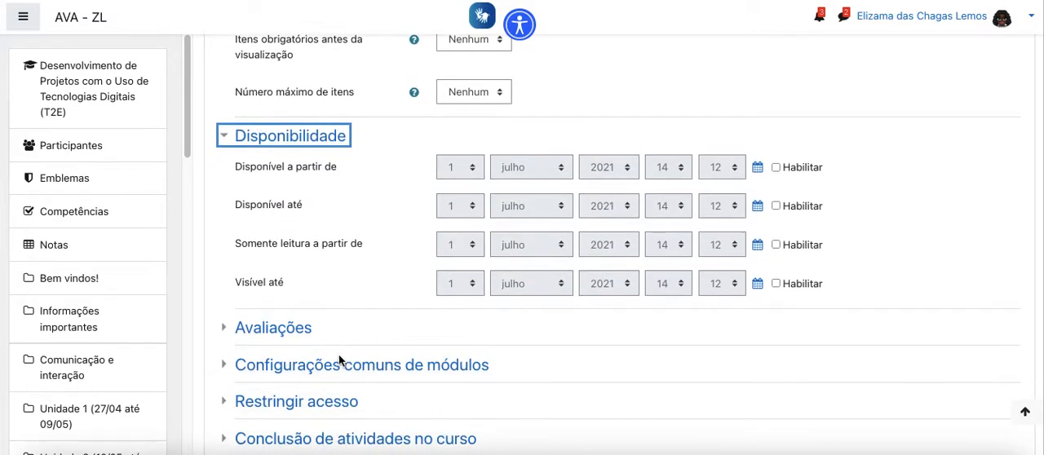
click(281, 328)
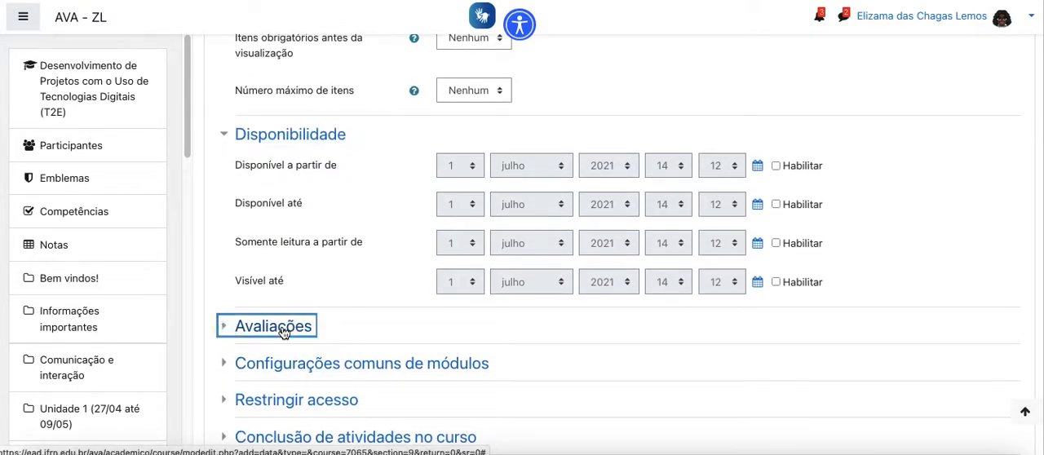
scroll(715, 325, down, 3)
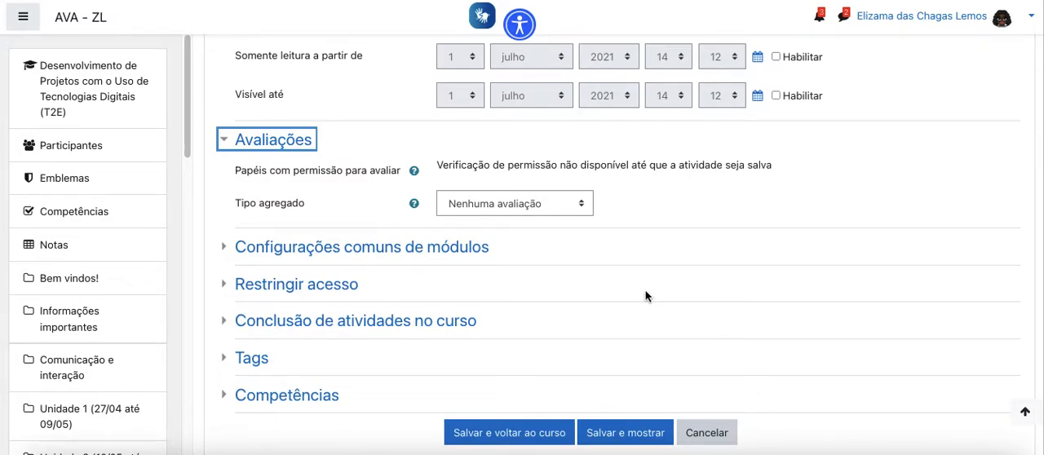
click(560, 209)
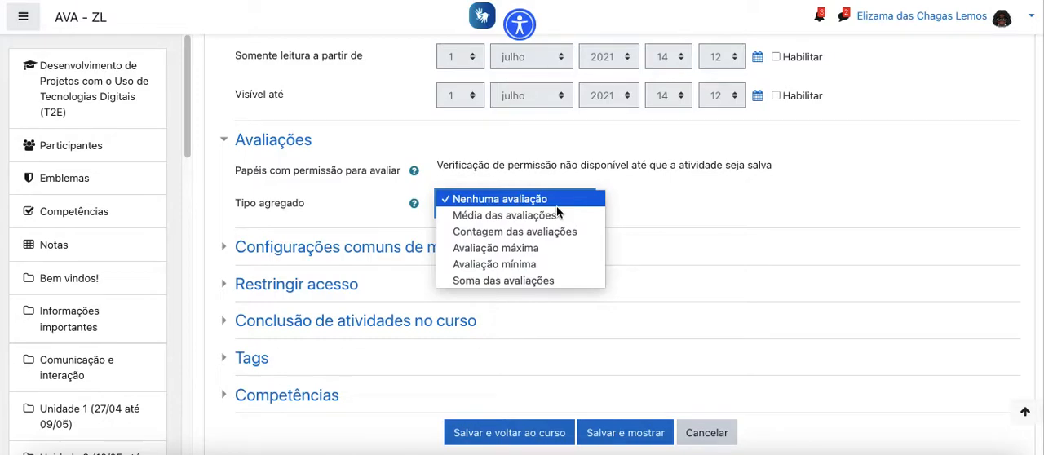
click(546, 247)
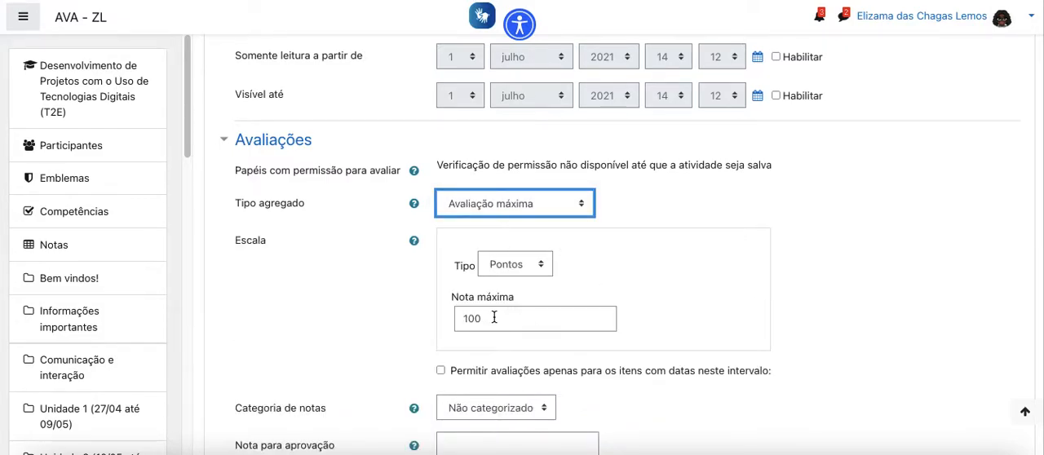
- Save the new database activity and display it
scroll(499, 323, down, 2)
scroll(499, 323, down, 5)
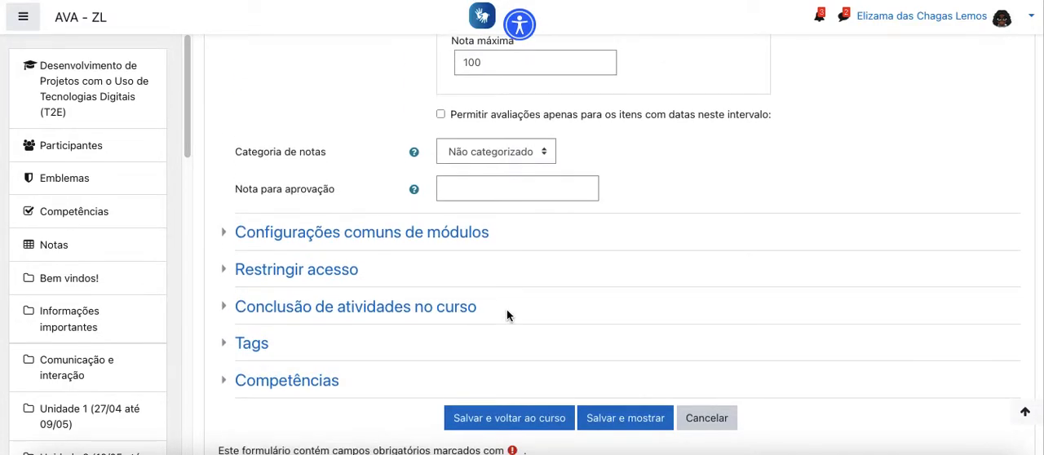
scroll(507, 315, down, 1)
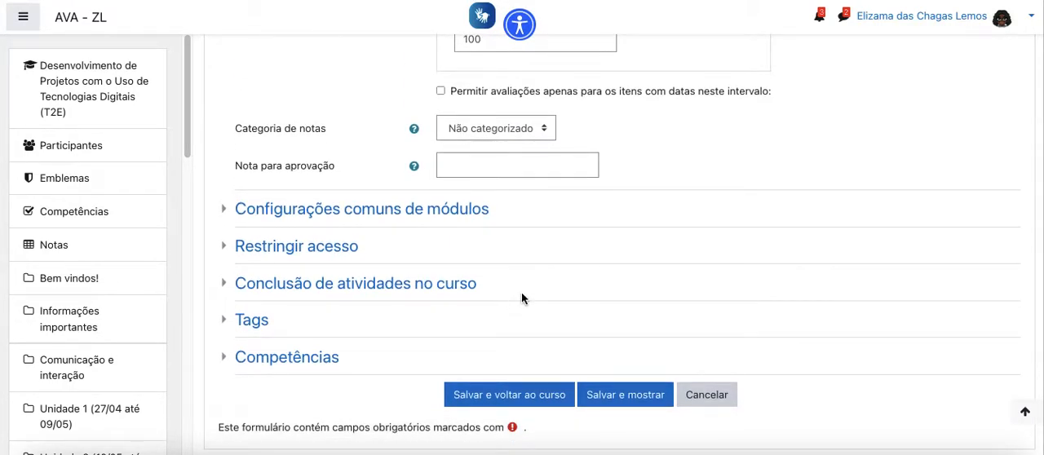
click(628, 398)
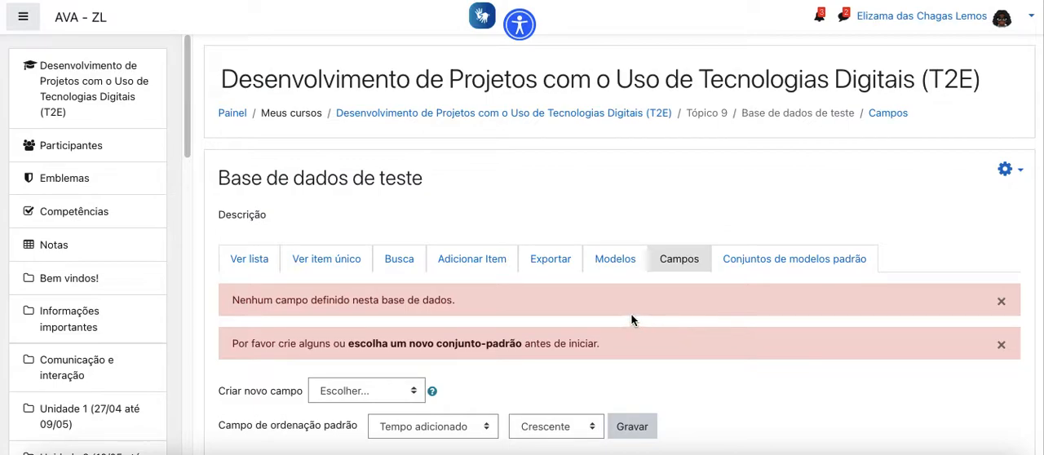
- Add a required Inserção de texto field named "Nome do arquivo" to the database
scroll(633, 320, down, 1)
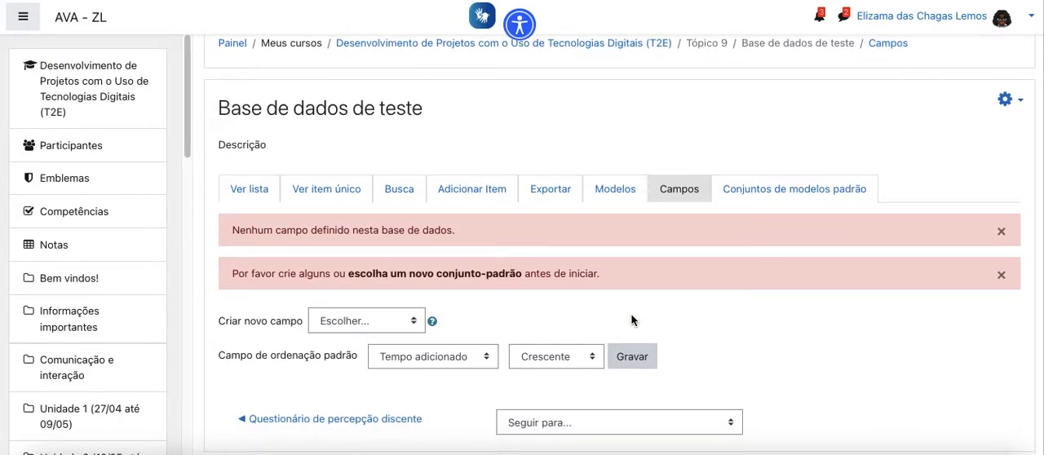
click(399, 323)
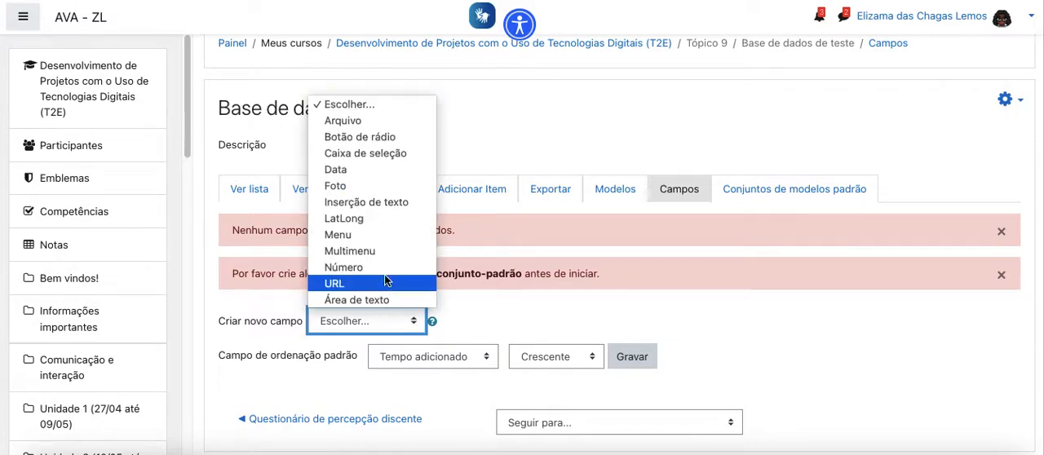
click(379, 204)
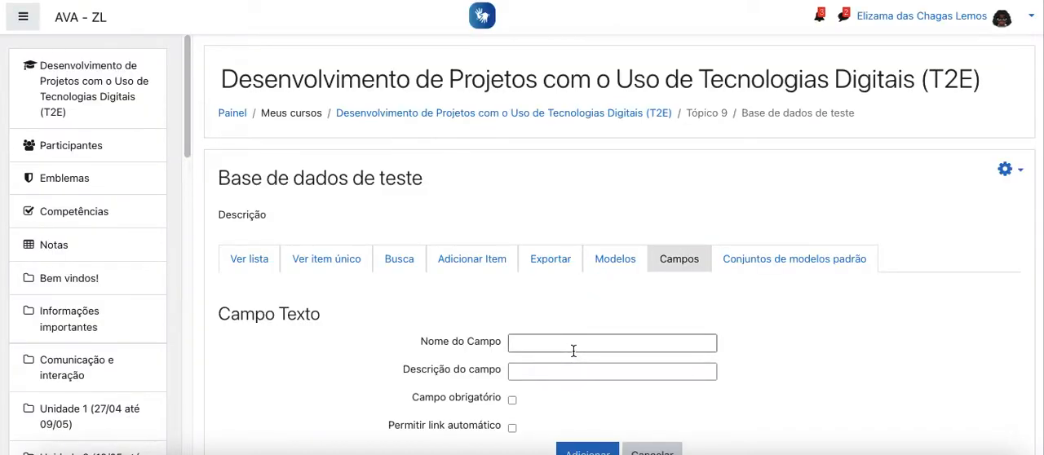
click(578, 344)
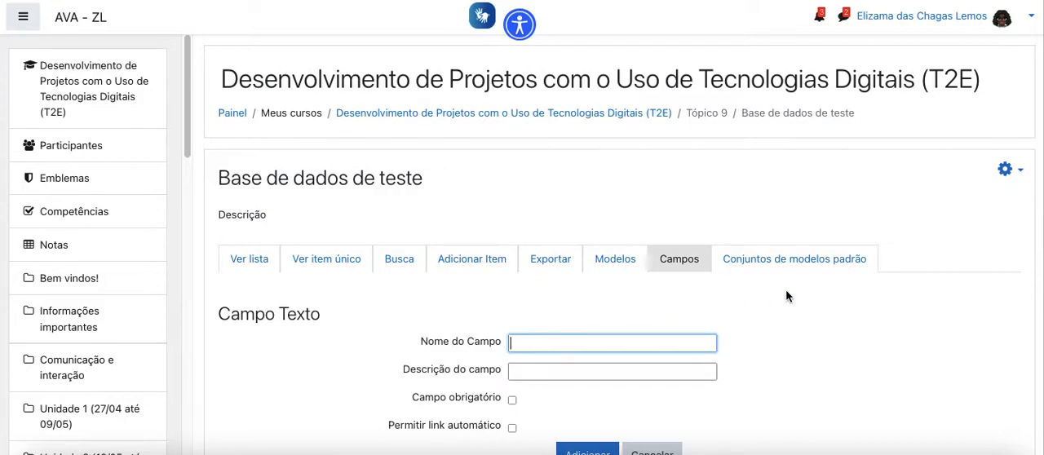
text(No)
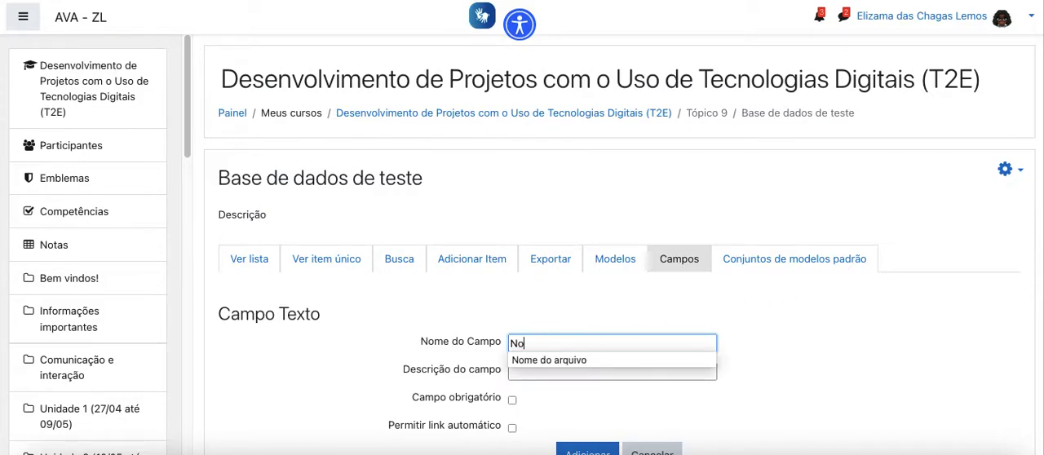
click(647, 360)
scroll(774, 378, down, 1)
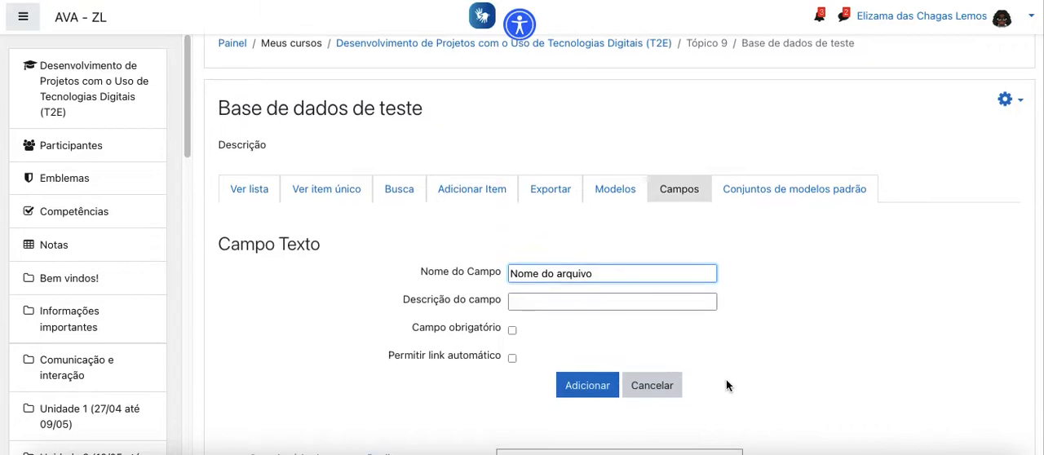
click(512, 331)
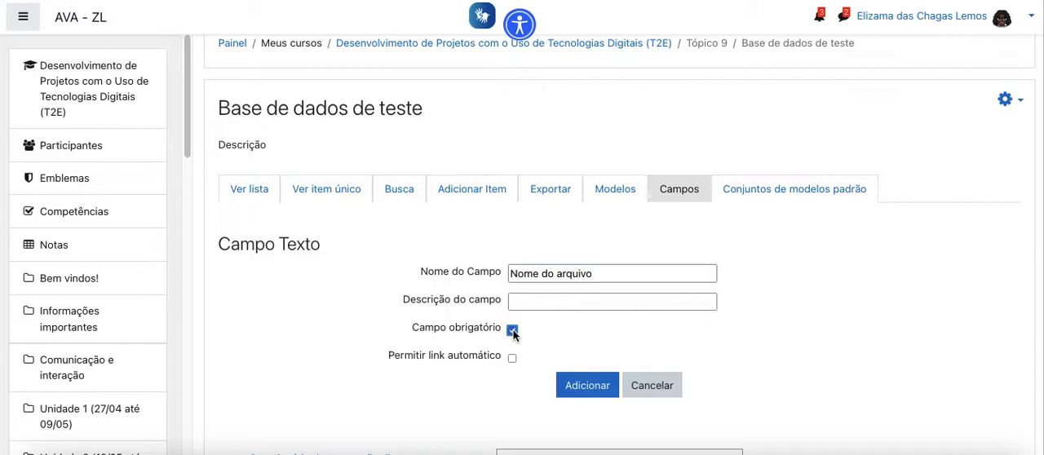
click(581, 391)
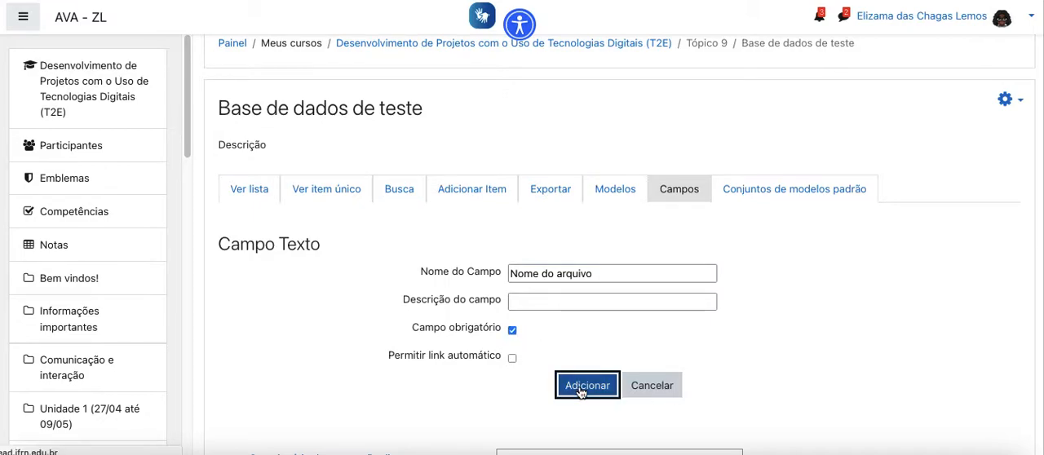
- Start a new database field of type Arquivo and name it "Arquivo"
scroll(593, 315, down, 1)
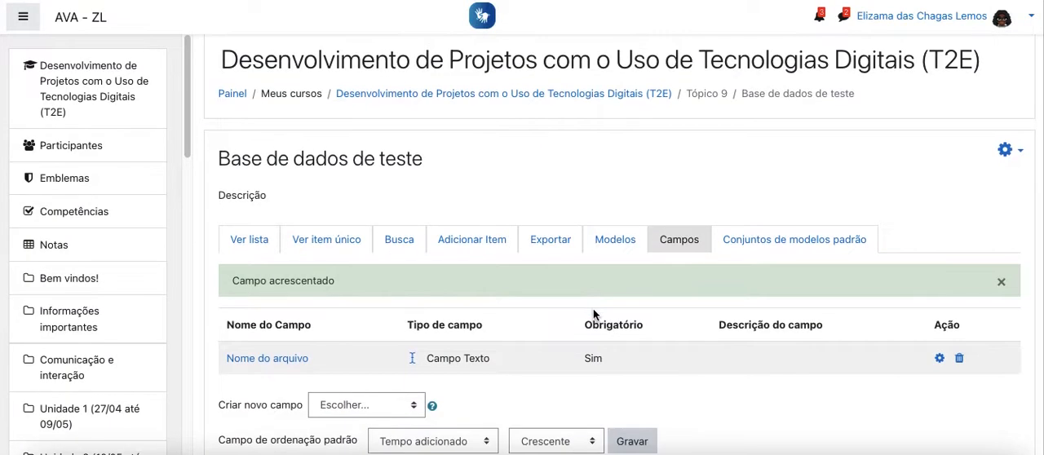
click(405, 356)
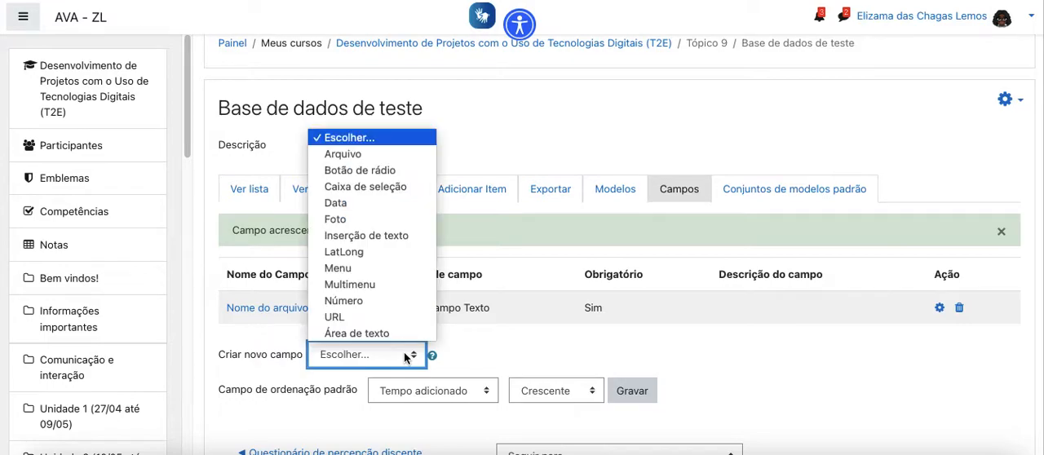
click(412, 155)
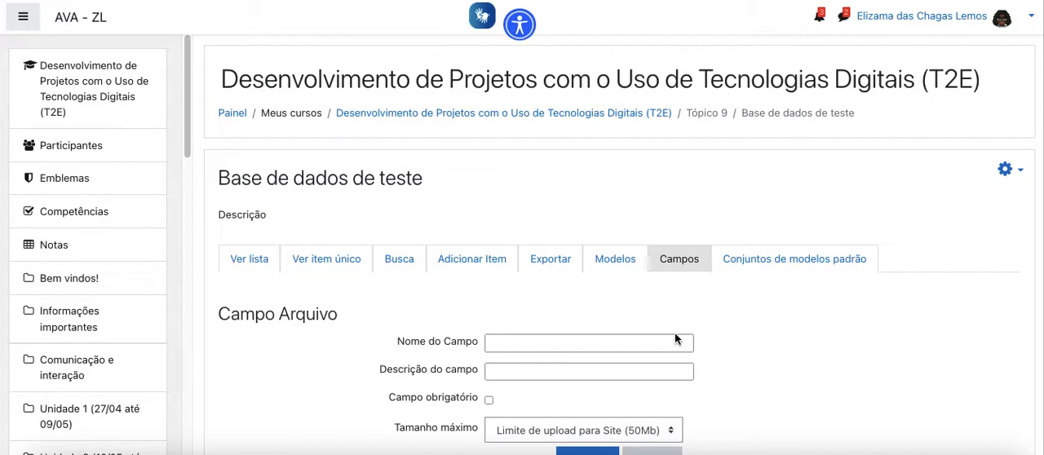
scroll(681, 338, down, 1)
click(612, 331)
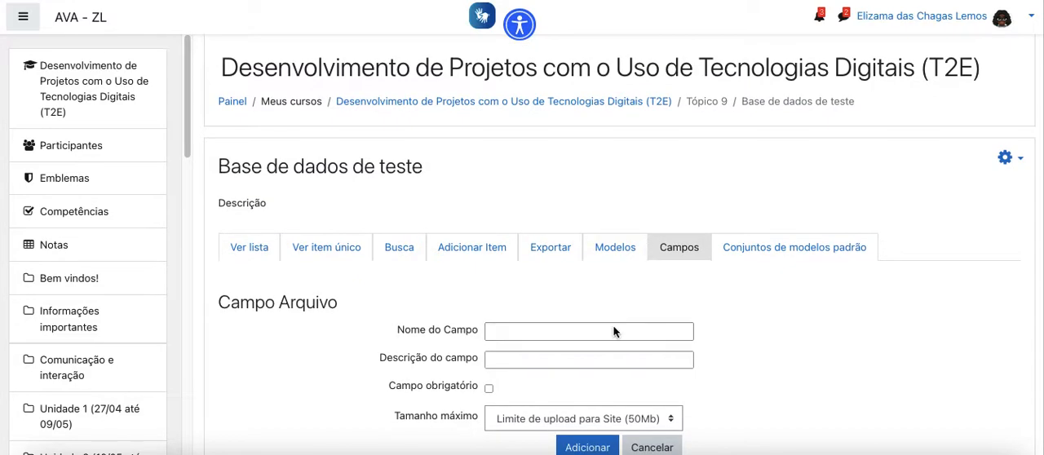
text(Ar)
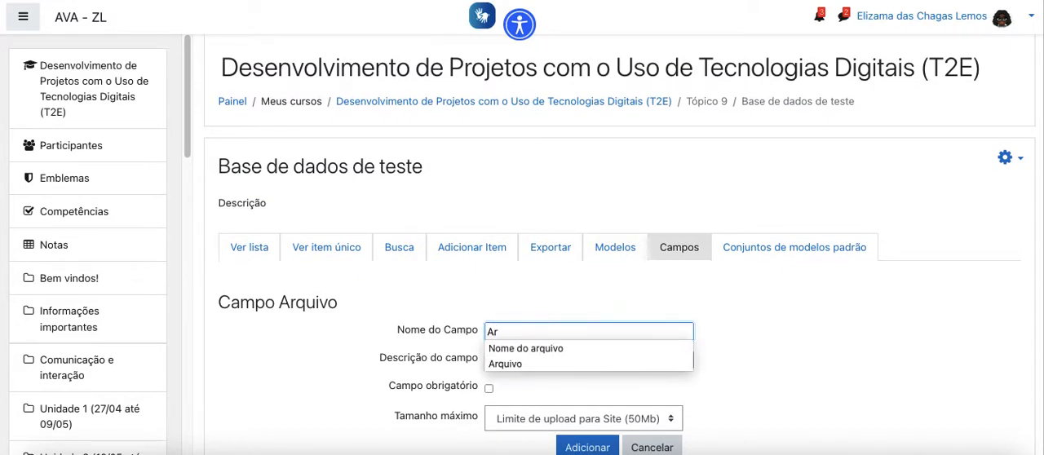
click(573, 365)
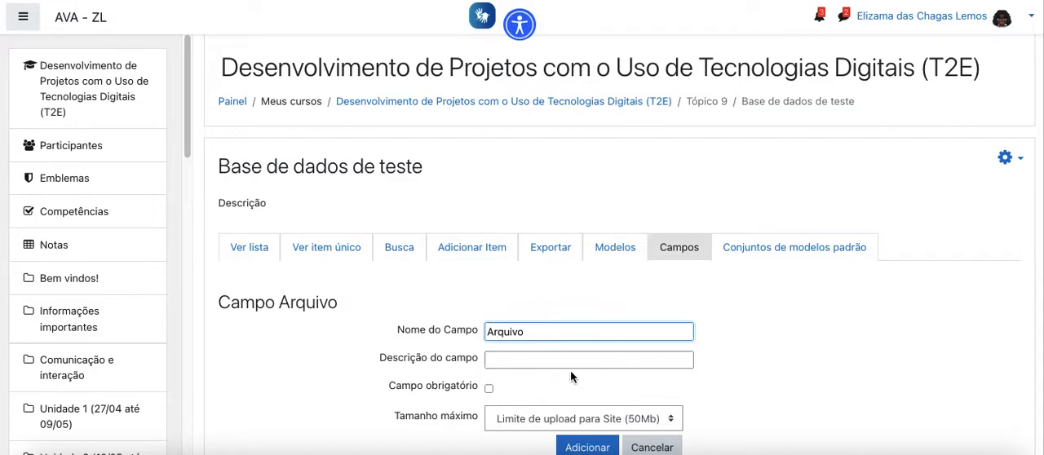
- Make the Arquivo field required, set its Tamanho máximo to 10Mb, and add it to the database
scroll(571, 376, down, 1)
click(489, 342)
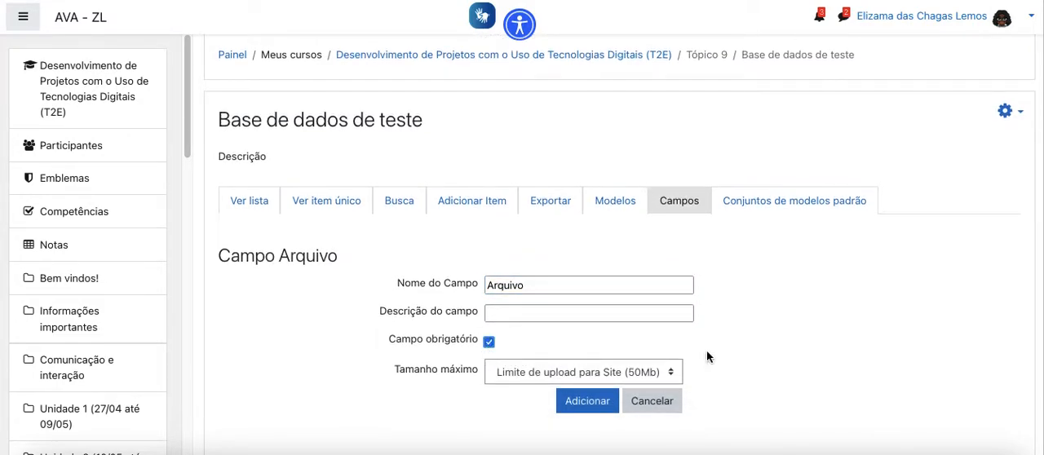
click(633, 375)
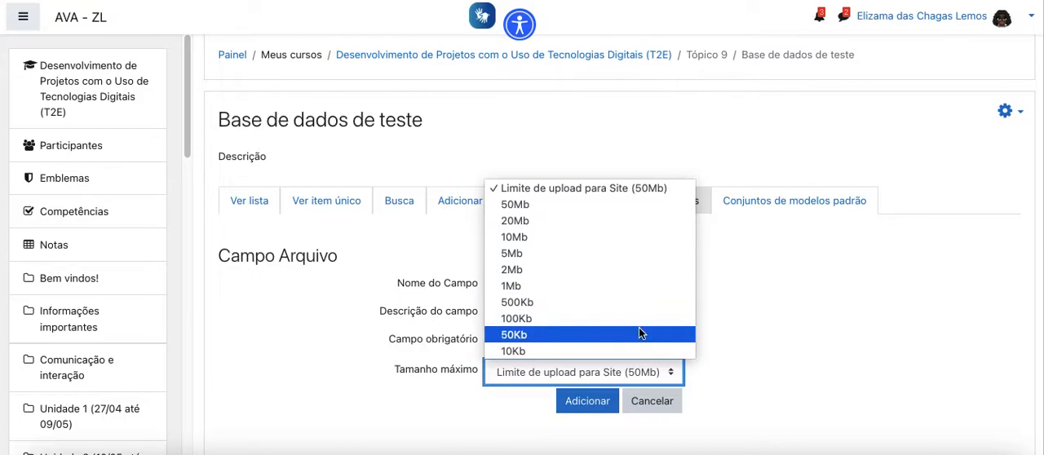
click(625, 239)
click(576, 400)
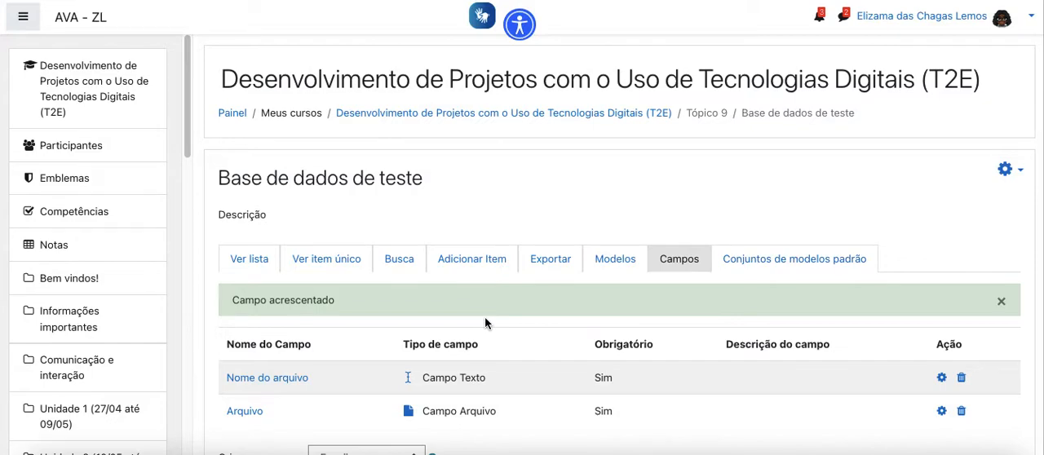
- Display the list view of the database entries
scroll(506, 326, down, 1)
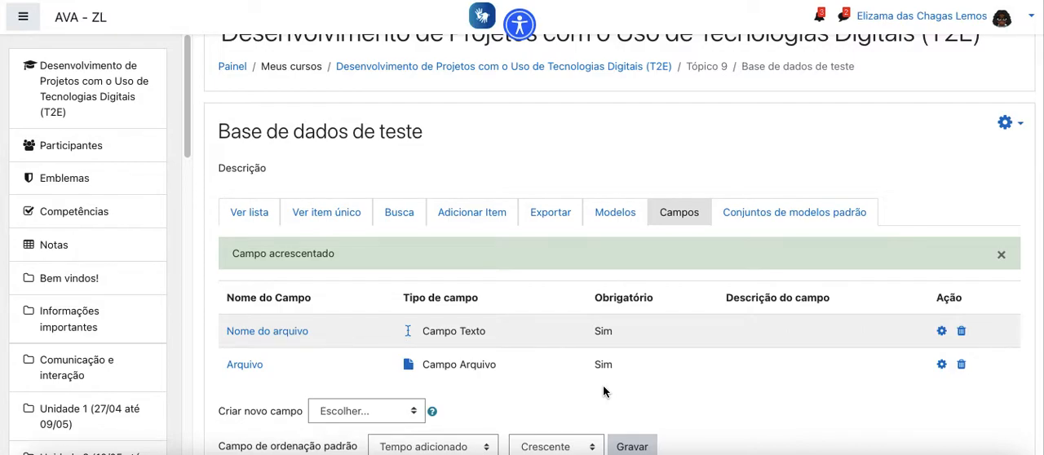
click(241, 214)
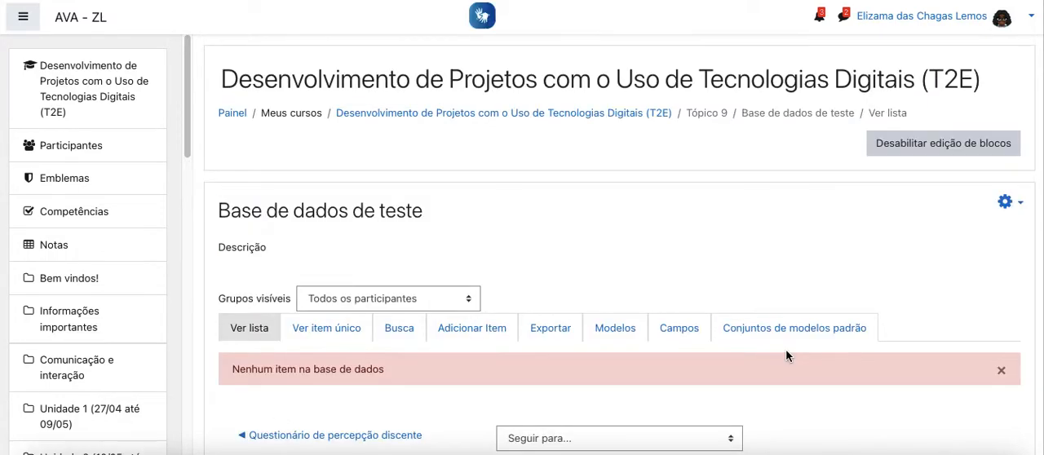
scroll(787, 355, down, 1)
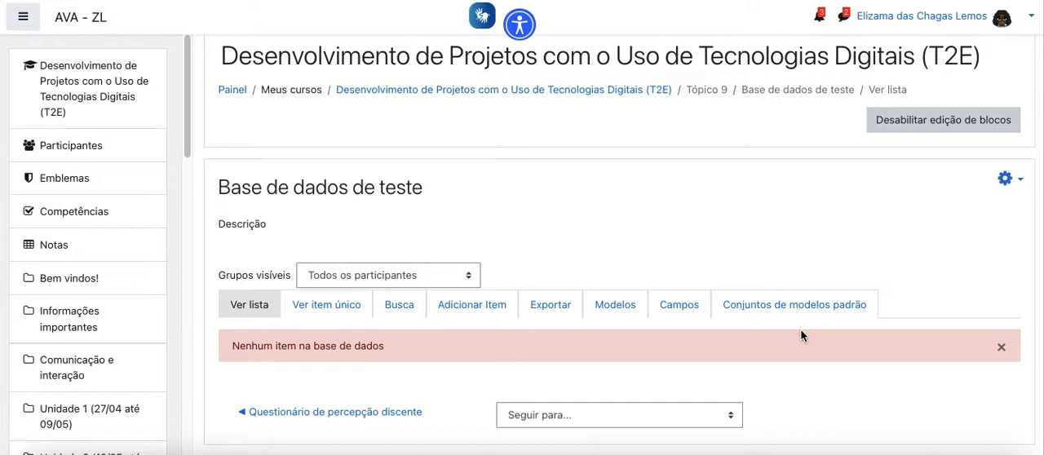
- Review the database's Modelo de Lista template, including its Repetir item section, and save it as is
click(626, 312)
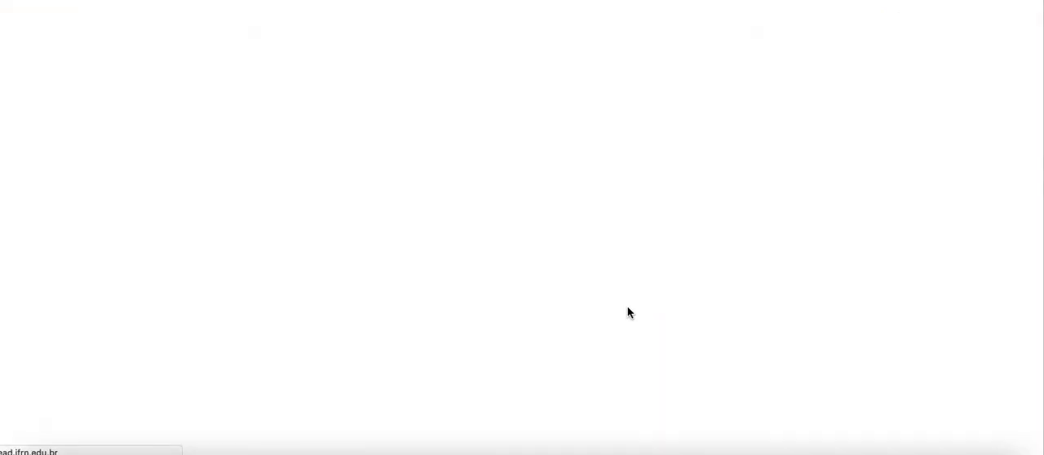
scroll(757, 295, down, 2)
scroll(757, 290, down, 3)
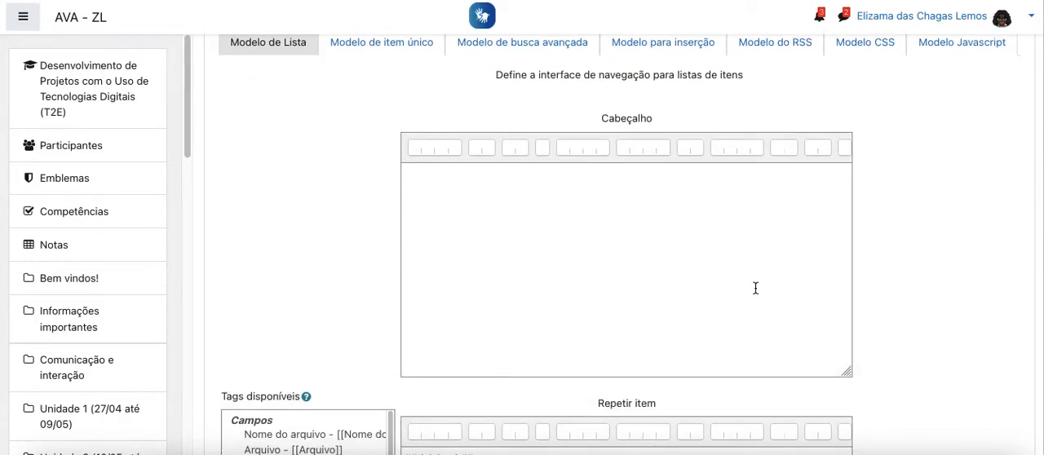
scroll(756, 287, down, 3)
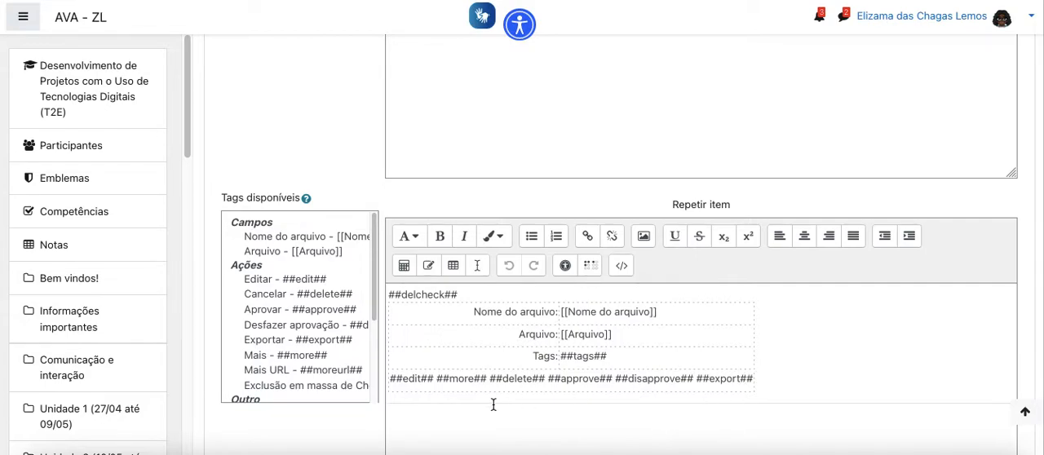
scroll(494, 405, down, 5)
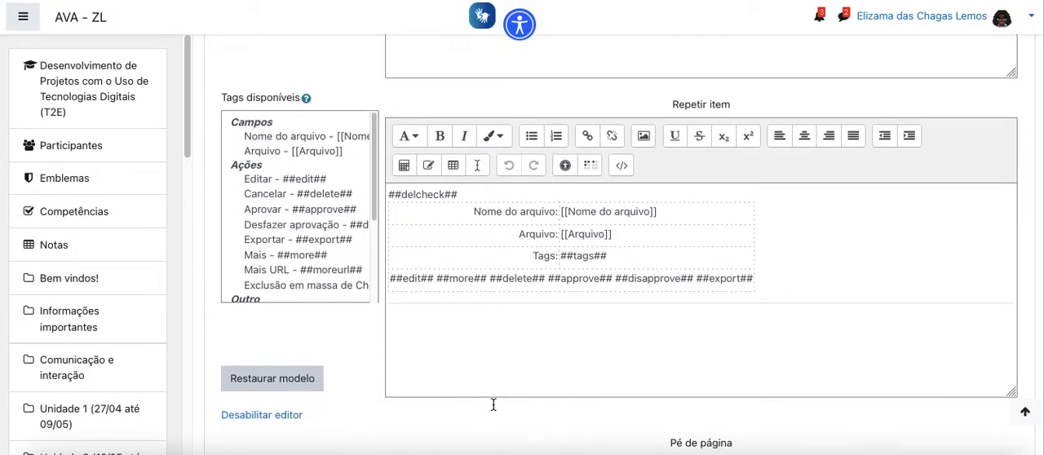
scroll(493, 404, down, 8)
click(634, 311)
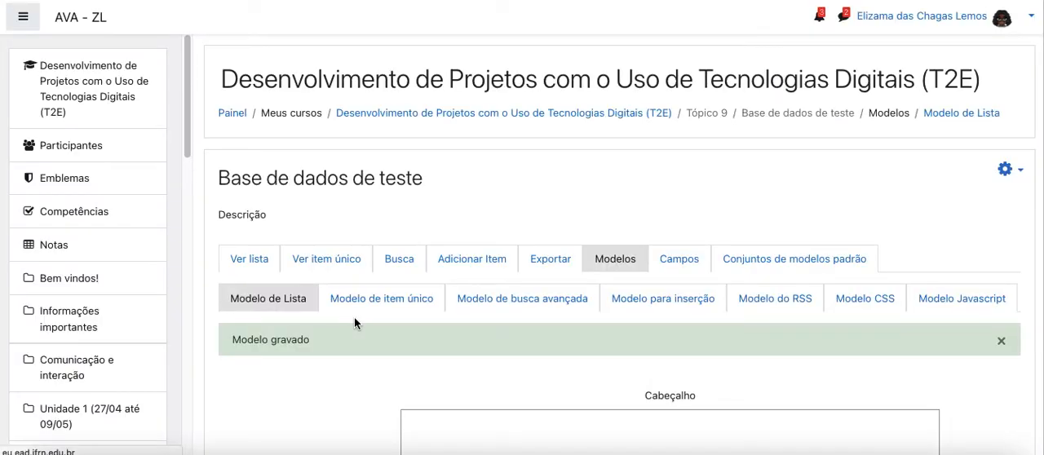
- Start a new database item and enter "Exemplo" as its Nome do arquivo
scroll(354, 318, down, 4)
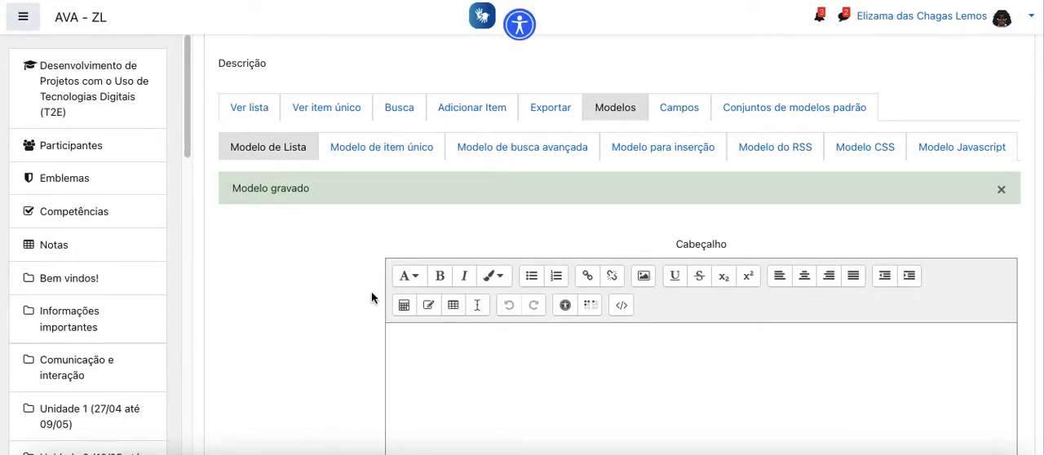
click(490, 112)
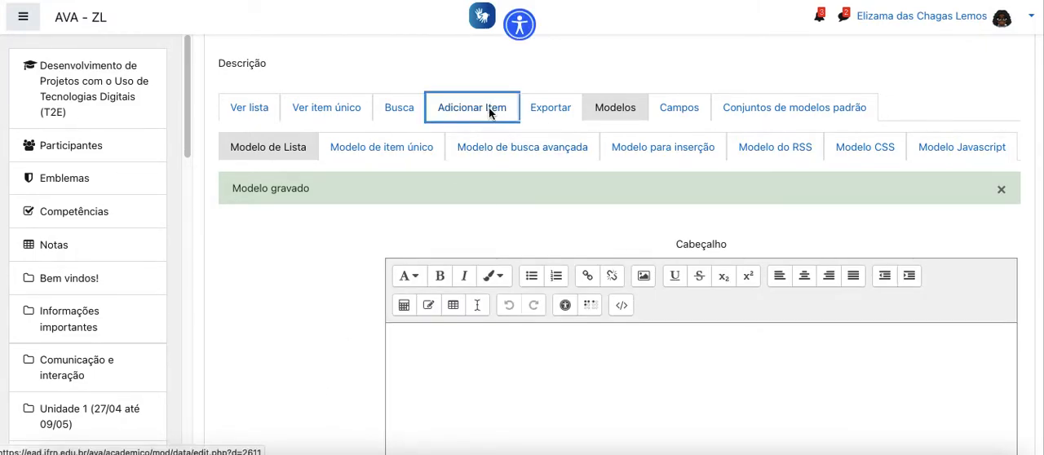
scroll(685, 342, down, 2)
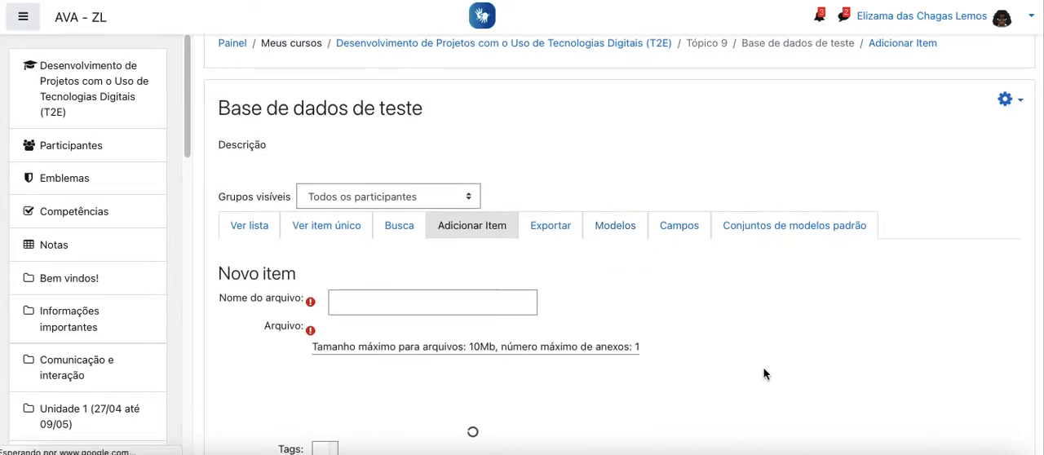
scroll(773, 329, down, 2)
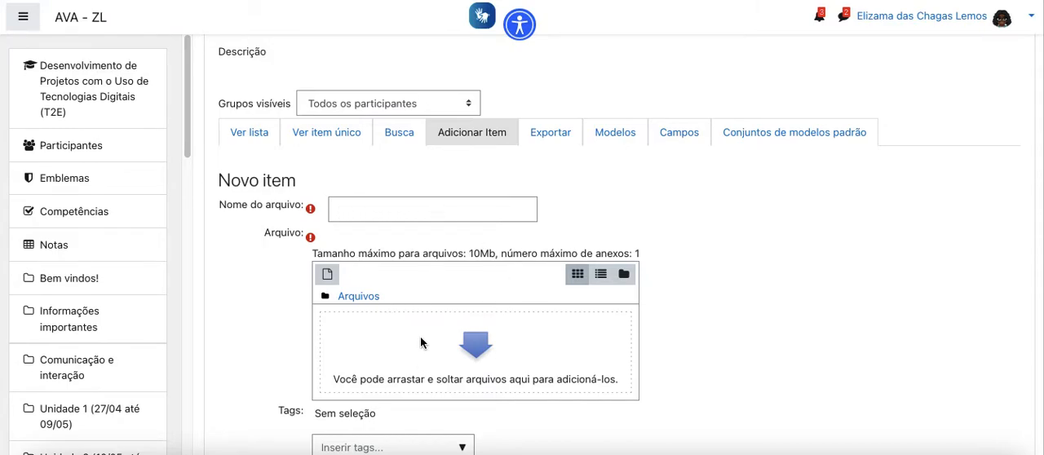
click(442, 206)
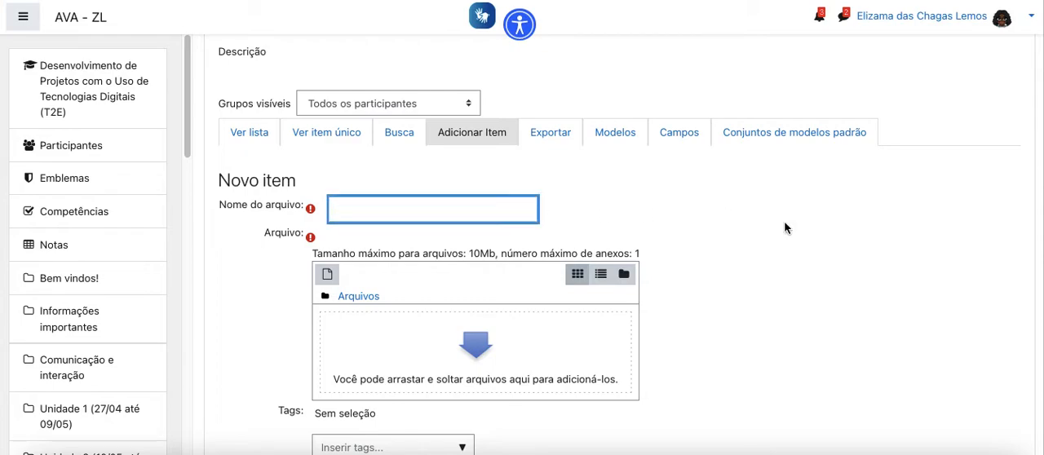
text(Exemplo)
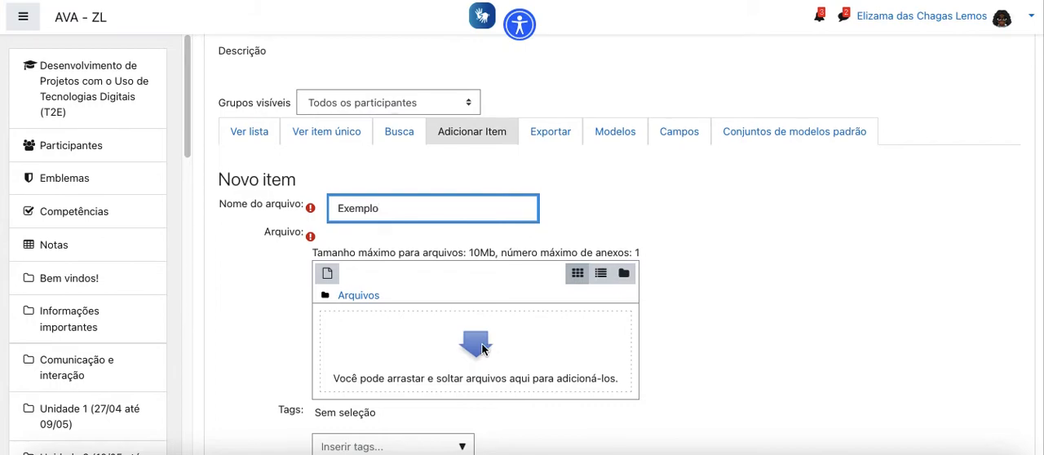
- Try to attach Chatbot.pdf from Arquivos recentes to the new item's Arquivo field
scroll(481, 346, down, 1)
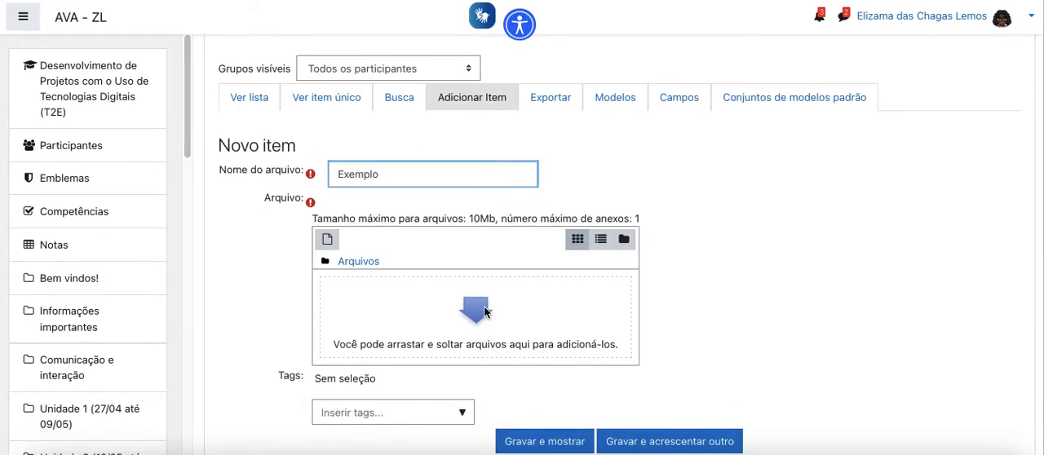
click(484, 310)
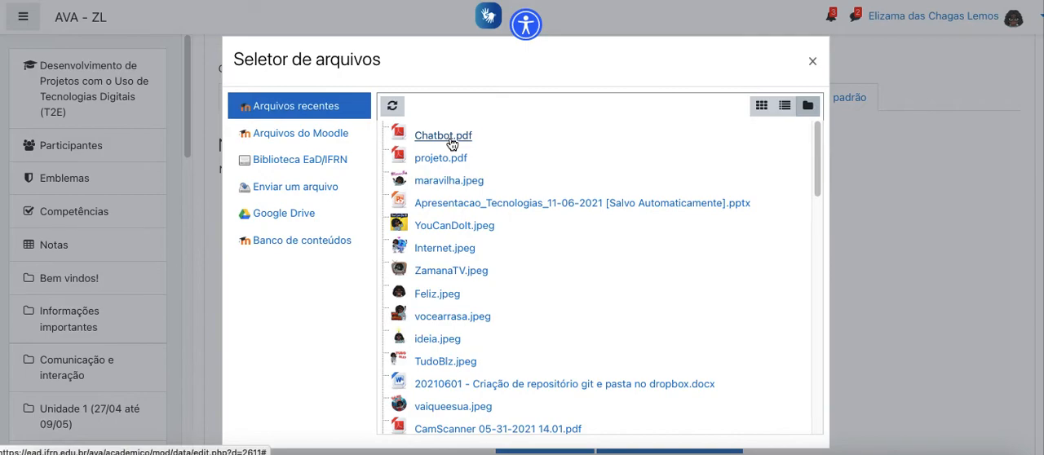
click(447, 137)
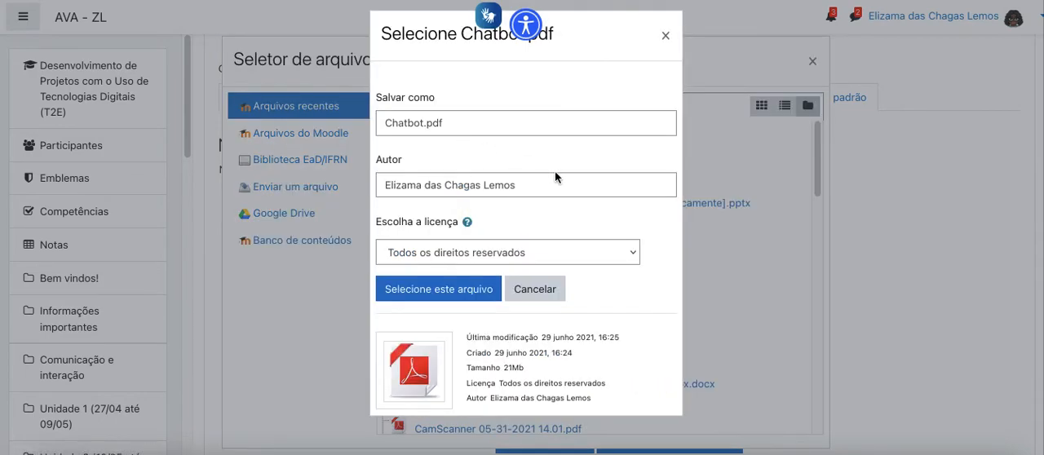
click(461, 291)
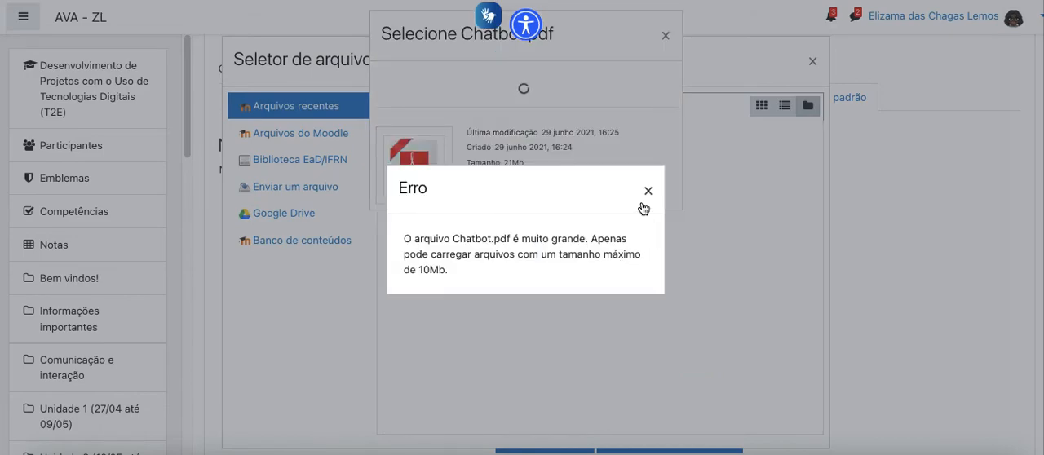
click(649, 191)
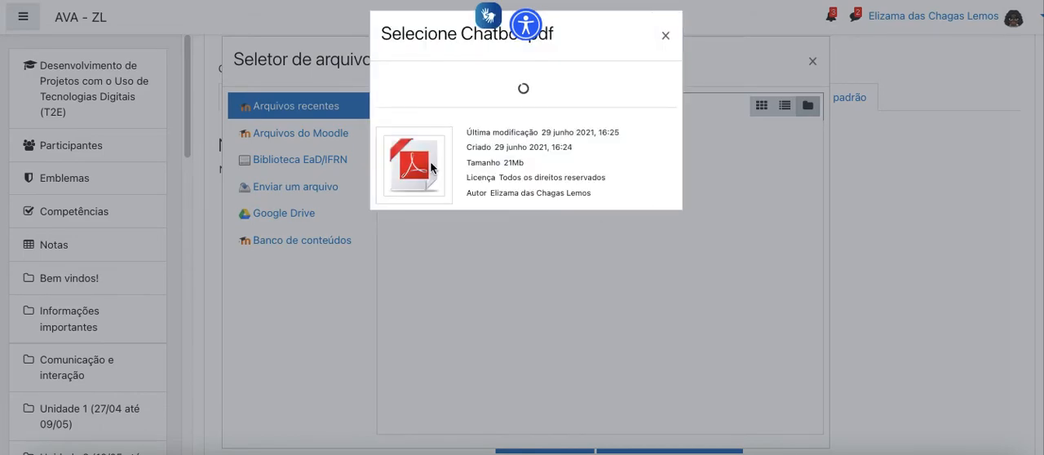
click(667, 36)
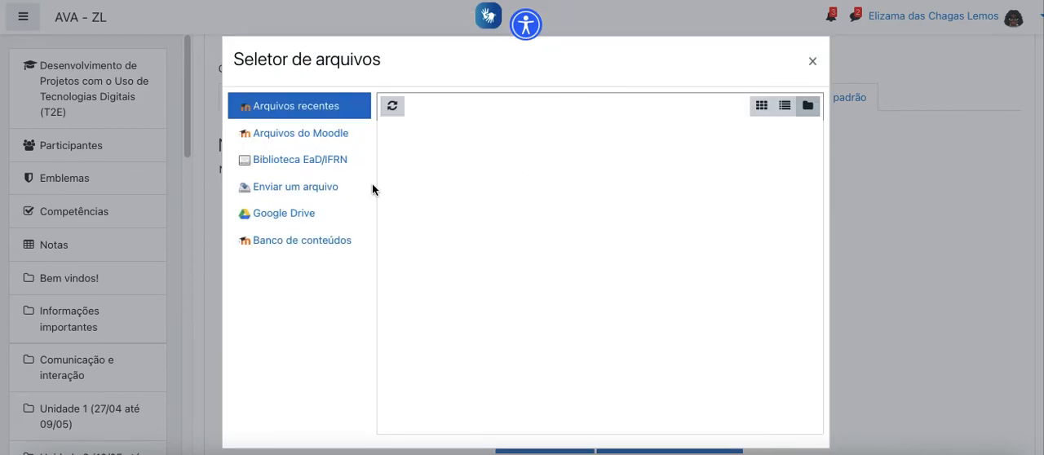
- Attach projeto.pdf from Arquivos recentes to the new item, then save and display the item
click(399, 107)
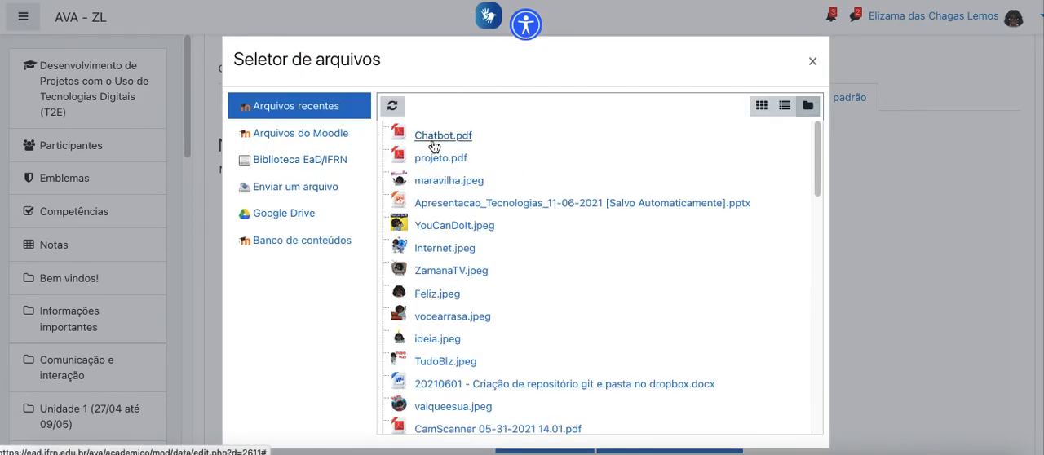
click(445, 165)
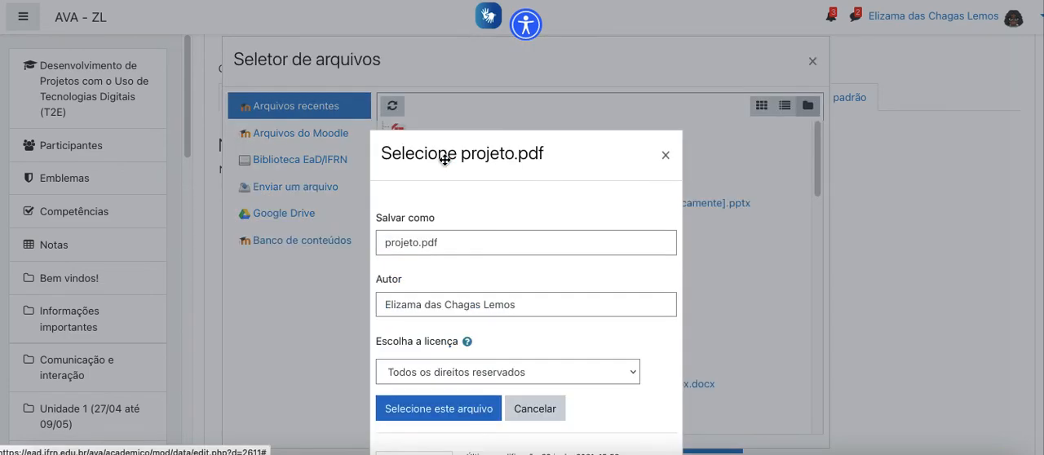
click(449, 407)
scroll(422, 296, down, 1)
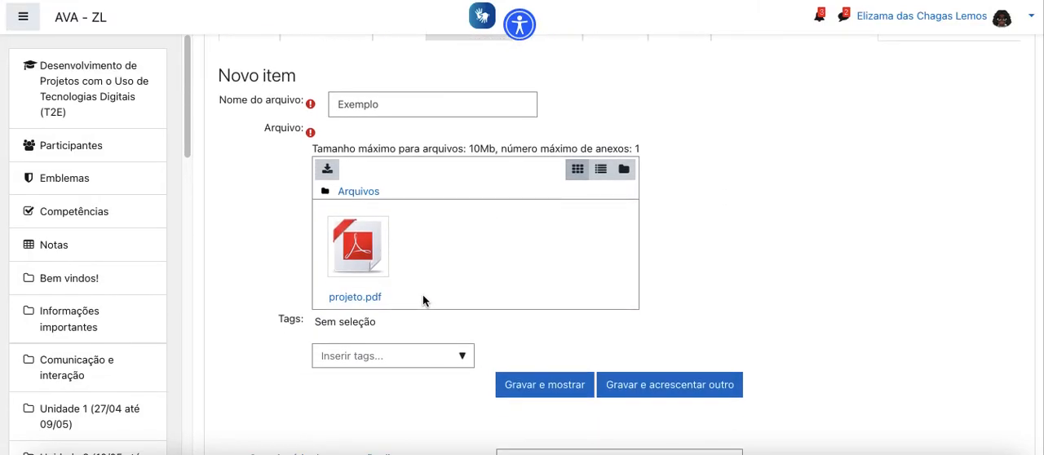
click(541, 388)
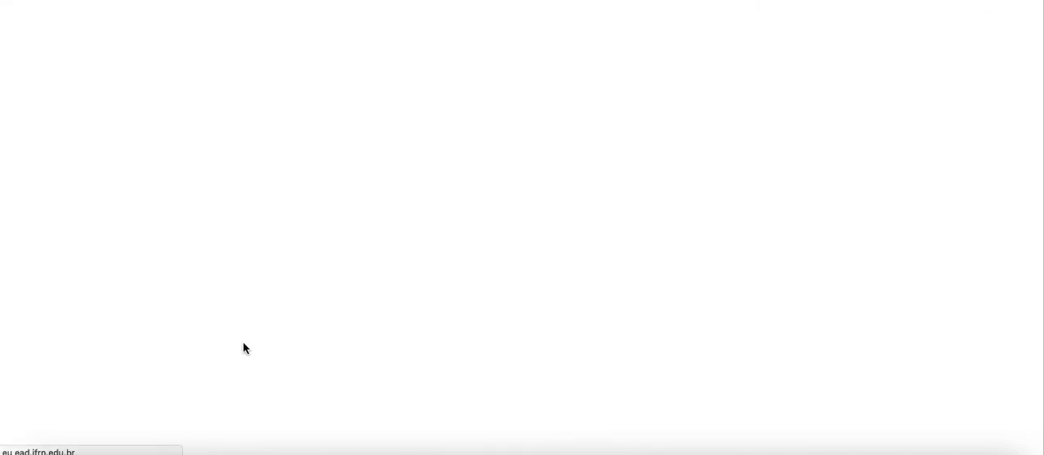
scroll(431, 326, down, 2)
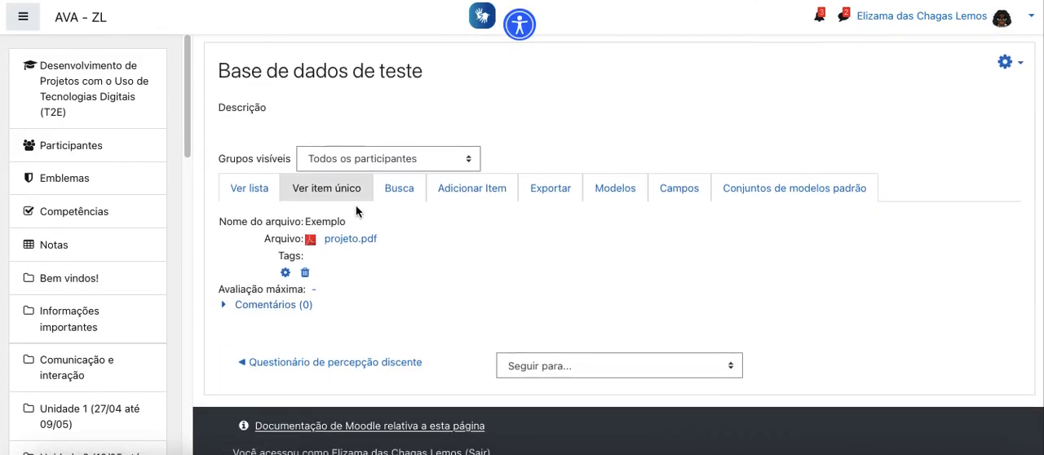